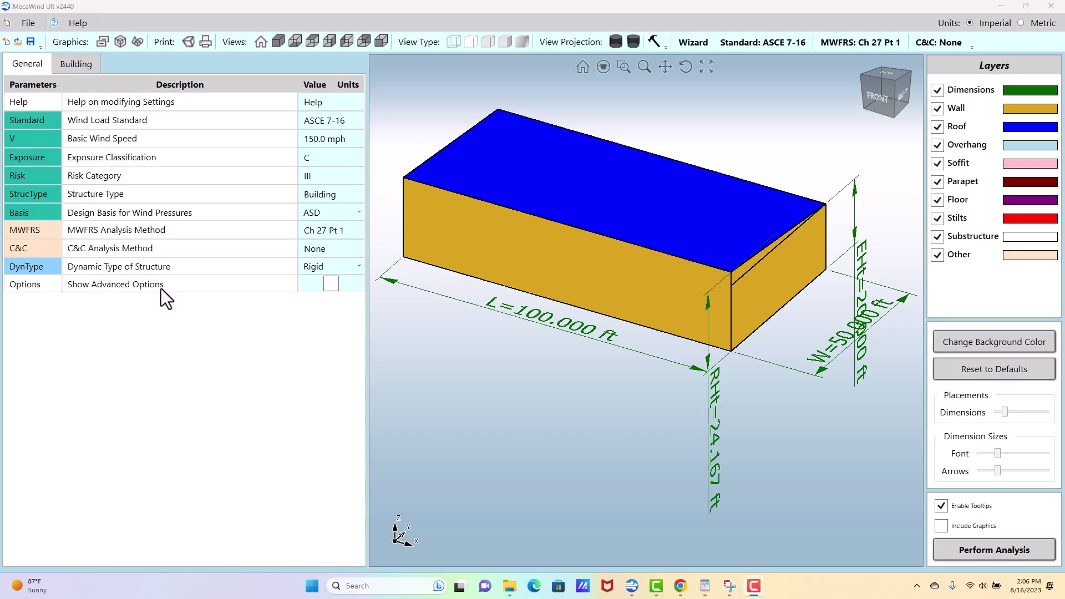
- Show the advanced General options and enable Simple Diaphragm Building, the Kd override and the Gust Factor override
click(331, 284)
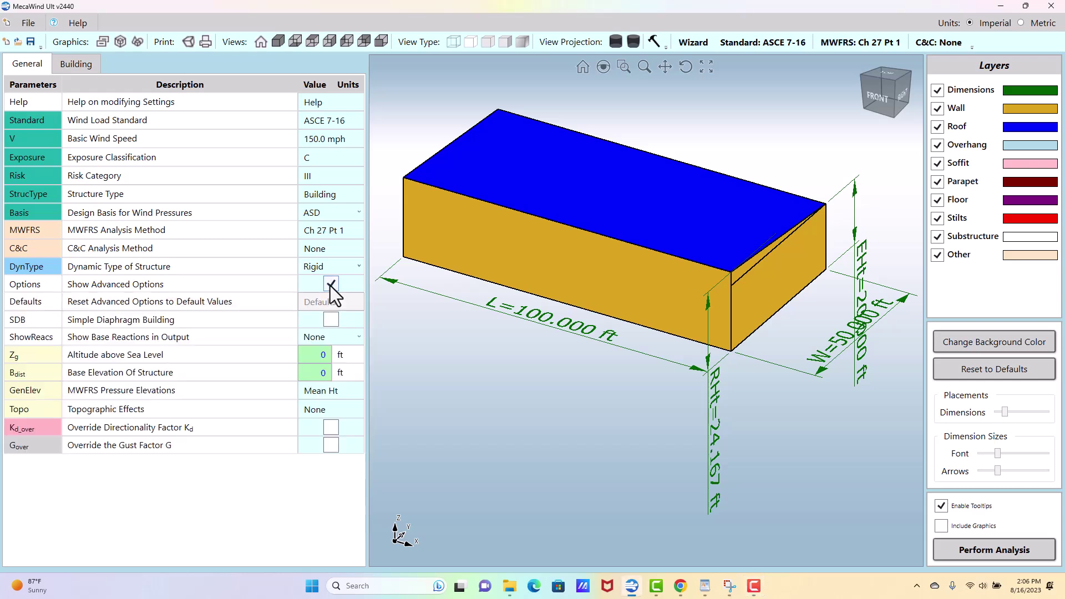
click(333, 320)
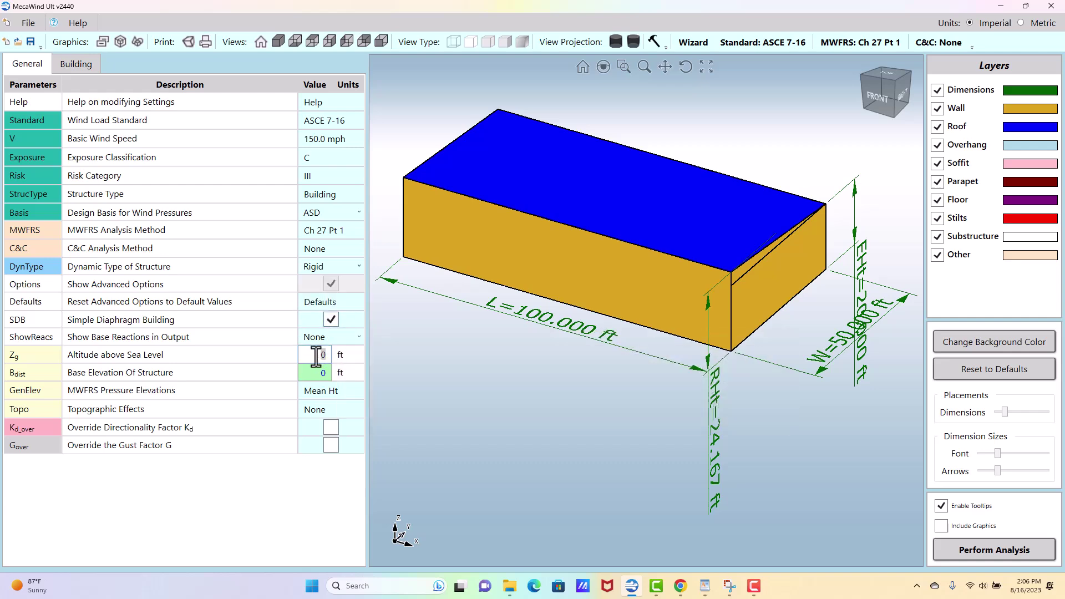
click(331, 427)
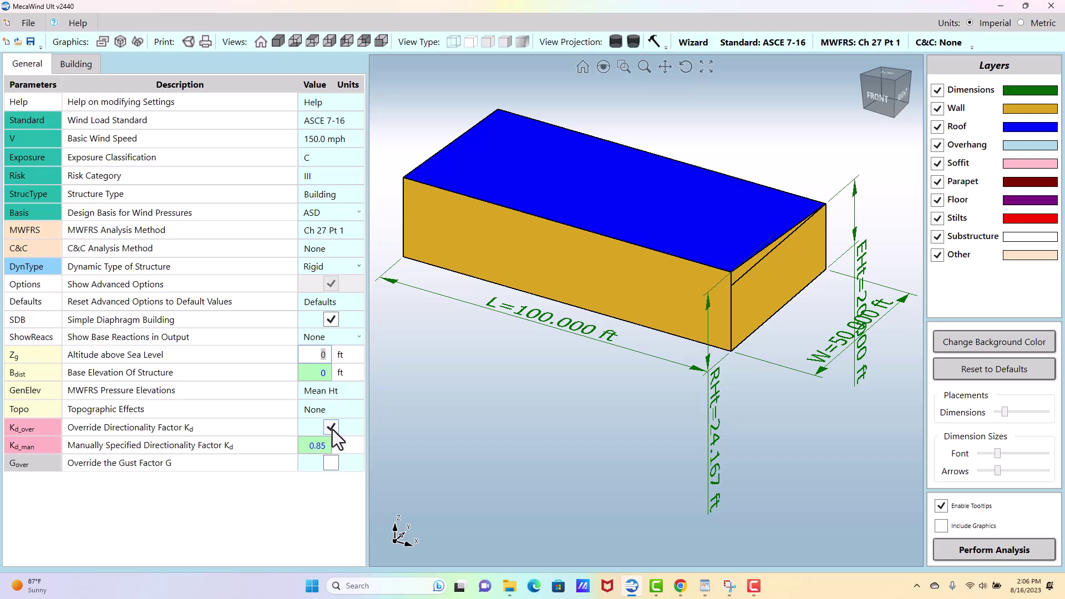
click(331, 463)
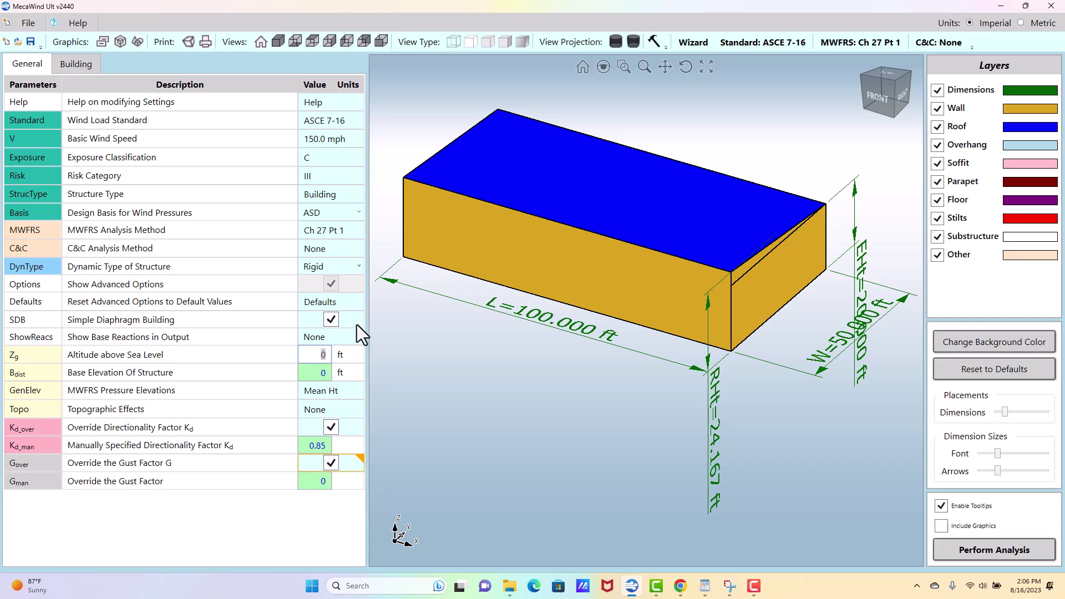
- Reset the advanced options to defaults, clearing the Kd and G overrides, and keep Simple Diaphragm Building checked
click(332, 302)
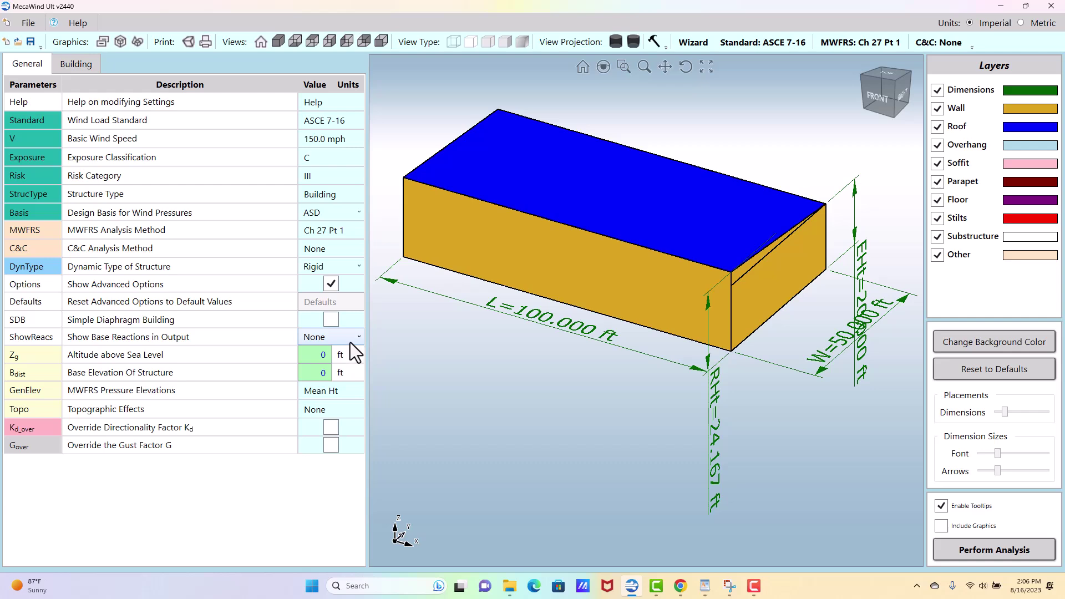
mouse_move(358, 324)
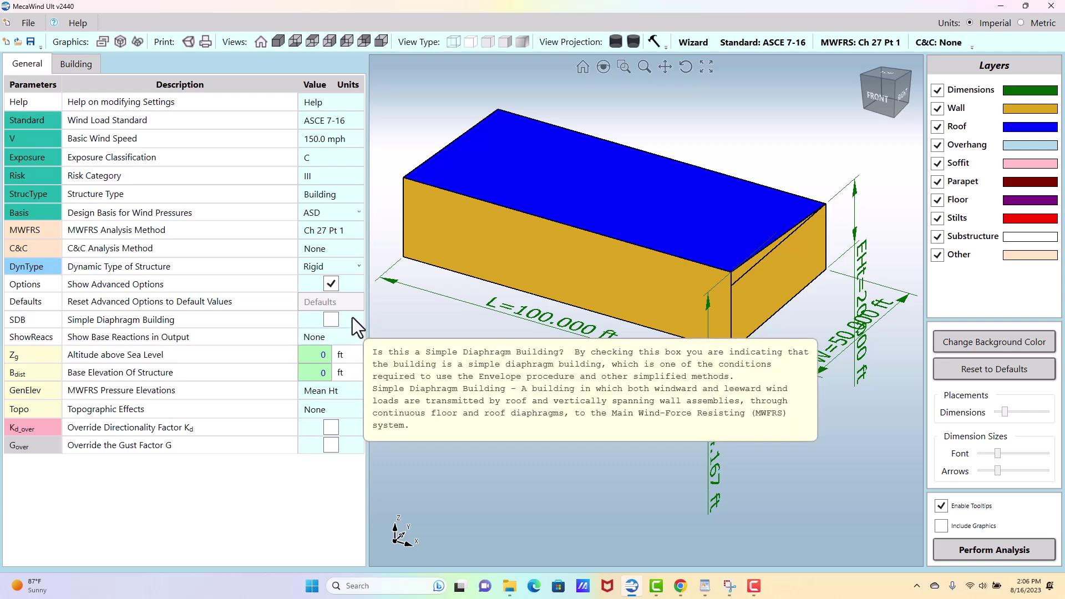
click(331, 320)
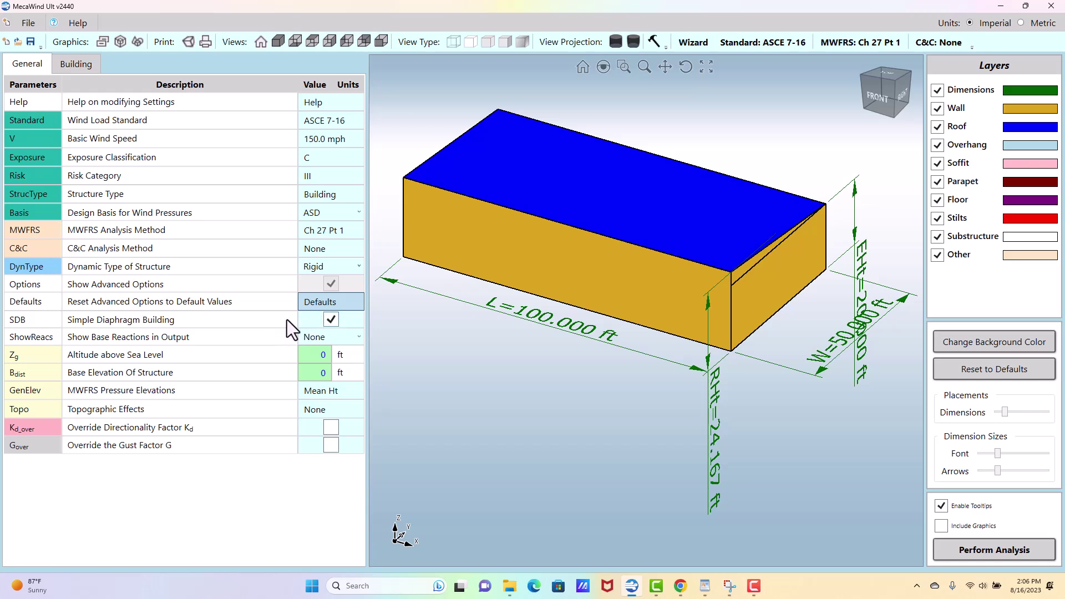
mouse_move(328, 317)
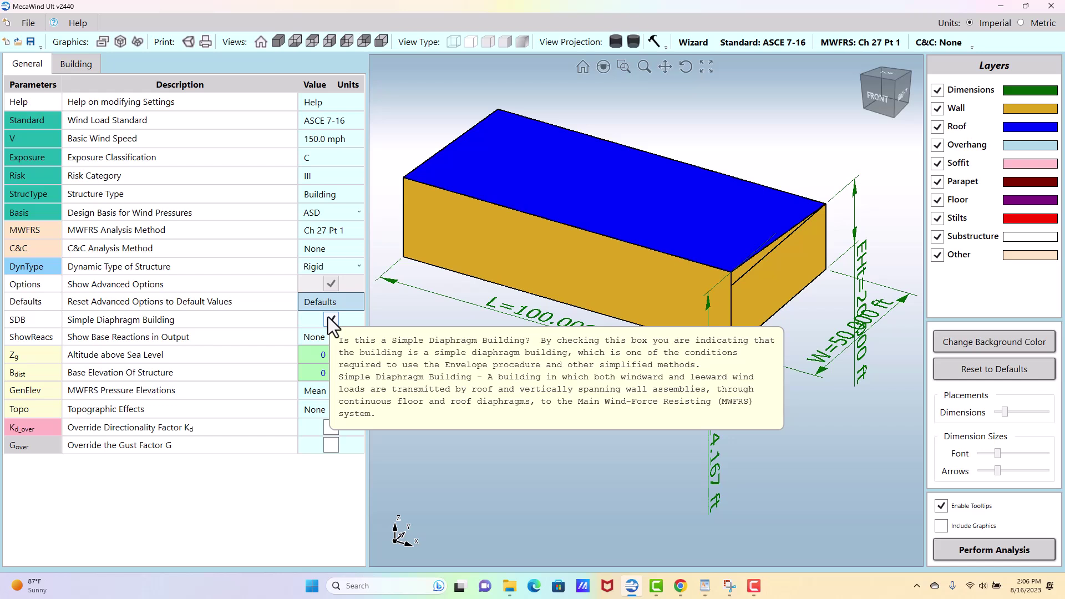
mouse_move(338, 234)
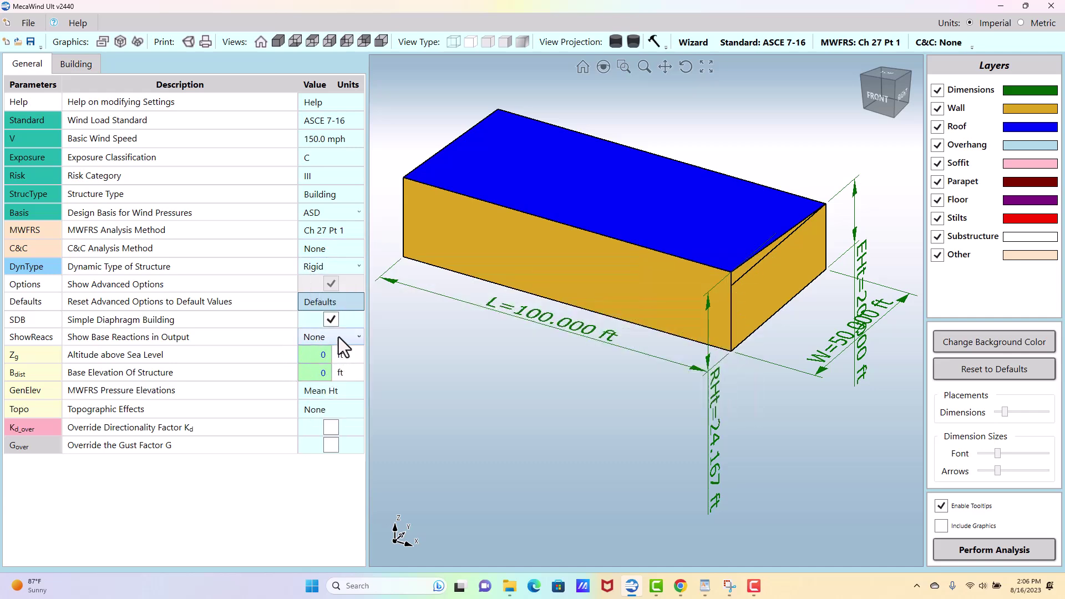
click(358, 338)
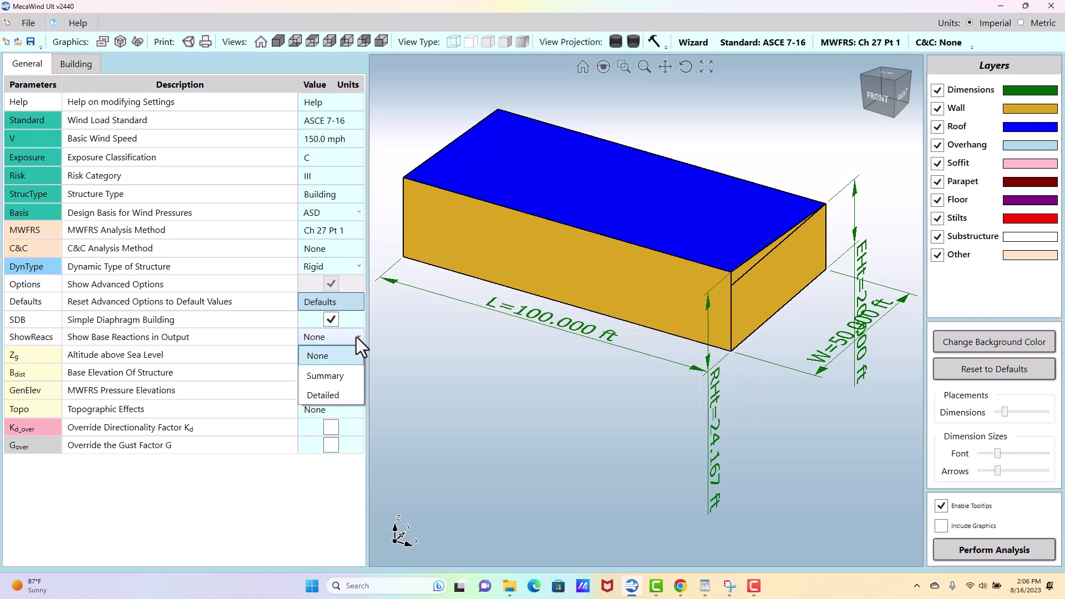
click(223, 338)
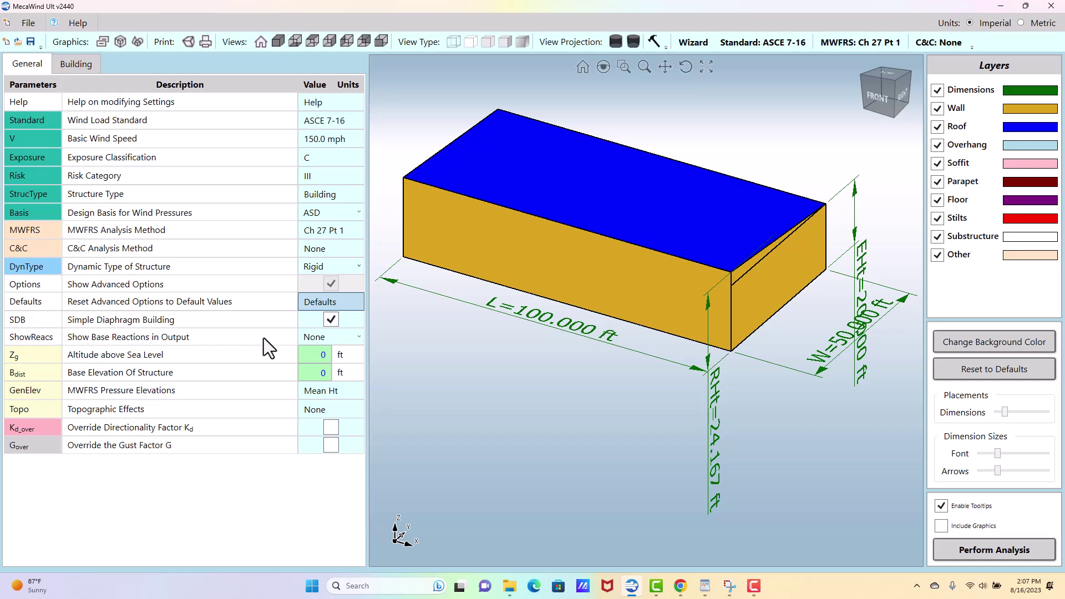
click(358, 336)
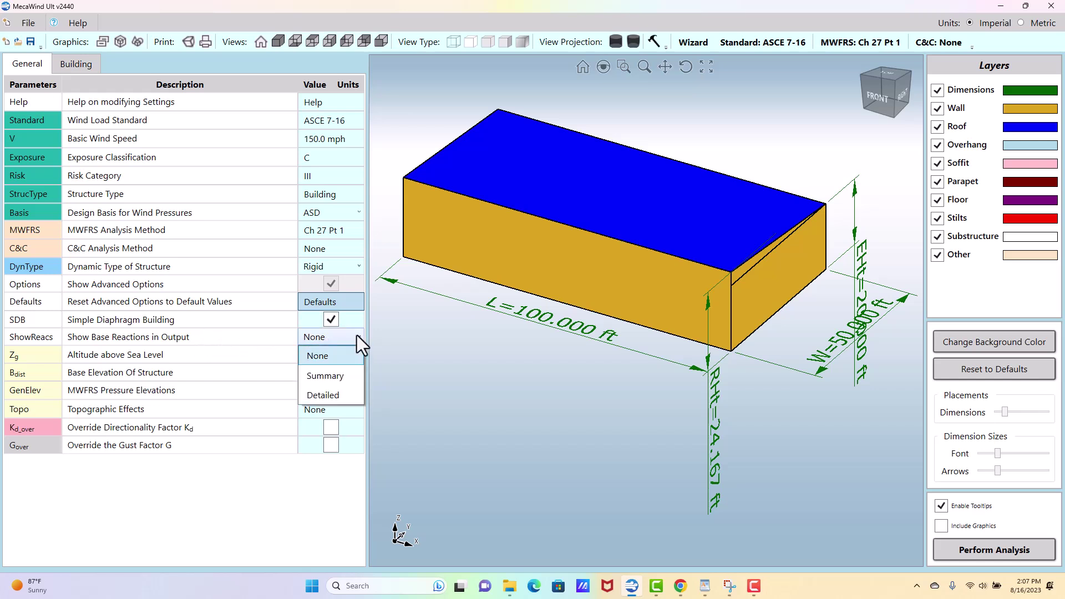
click(340, 352)
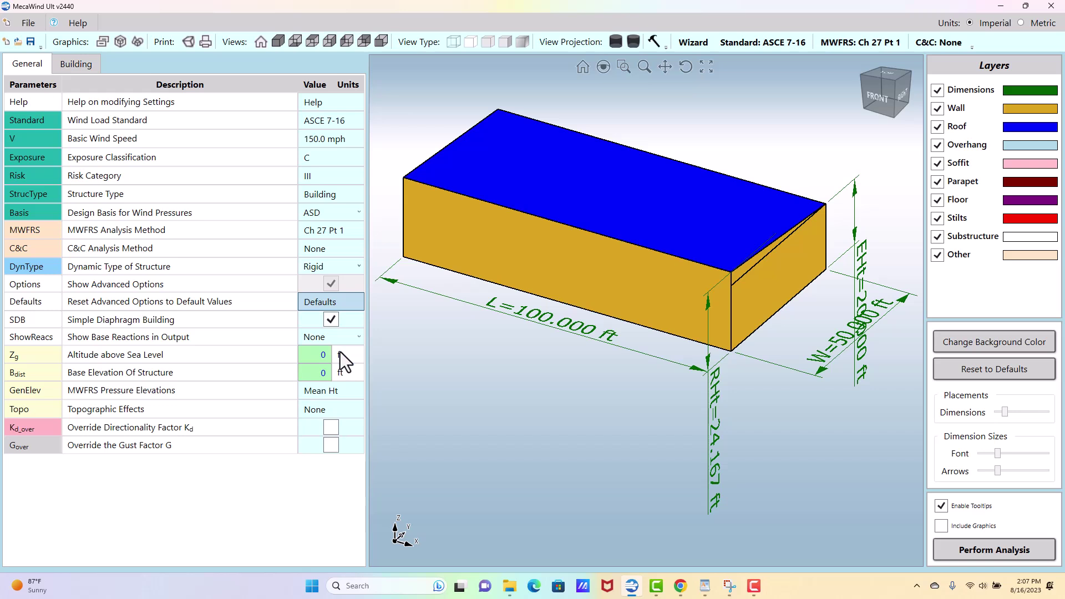
click(355, 338)
click(336, 371)
click(354, 338)
click(338, 391)
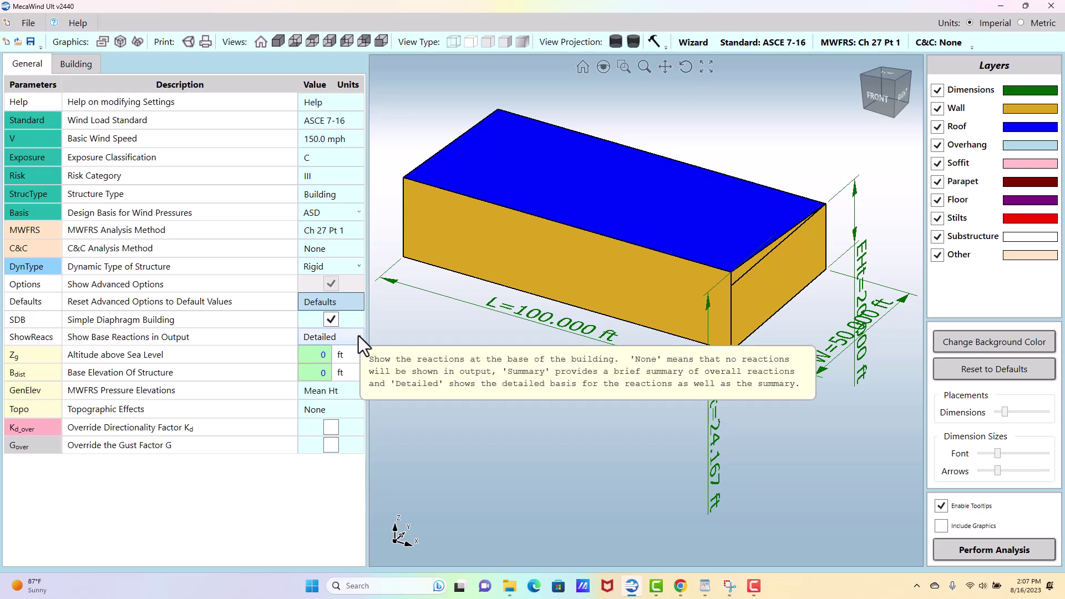
click(357, 336)
click(339, 353)
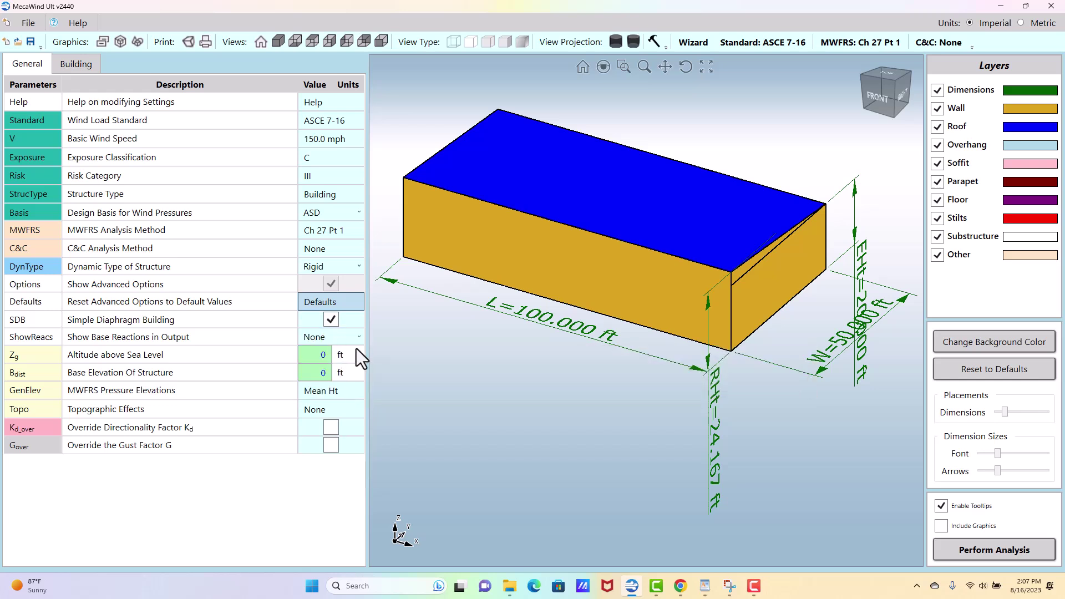
click(321, 355)
click(325, 361)
click(317, 373)
- Try Automatically Increment for the MWFRS pressure elevations and select its increment value
click(318, 391)
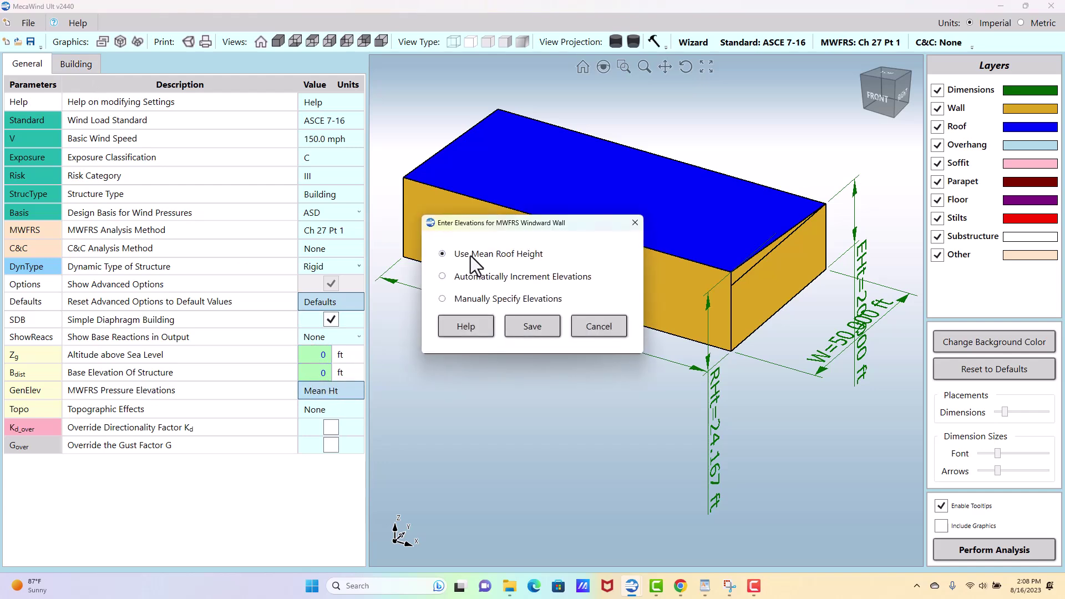
mouse_move(467, 257)
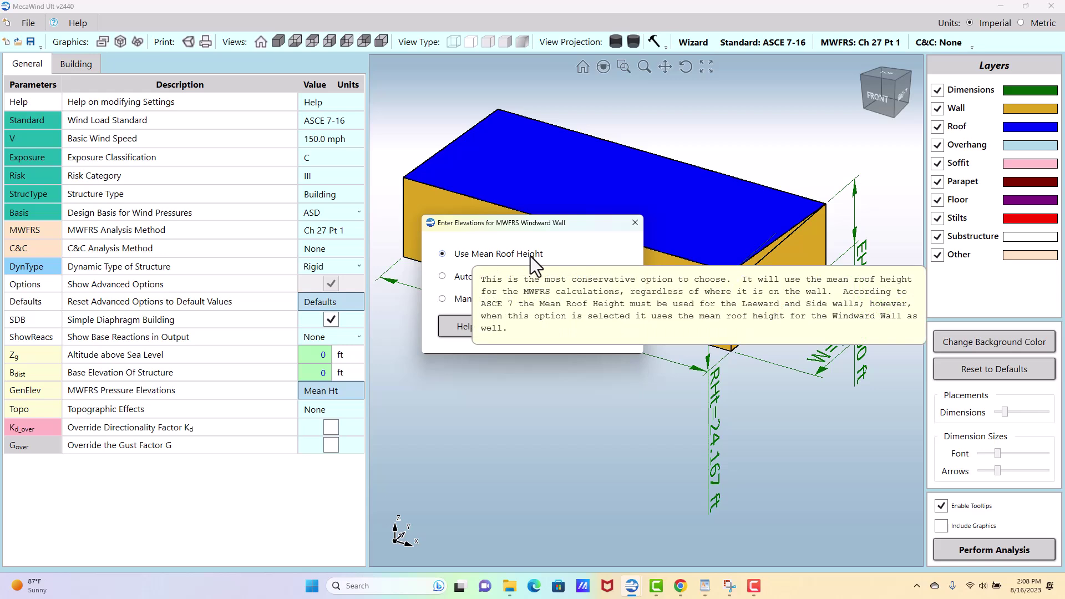
click(442, 277)
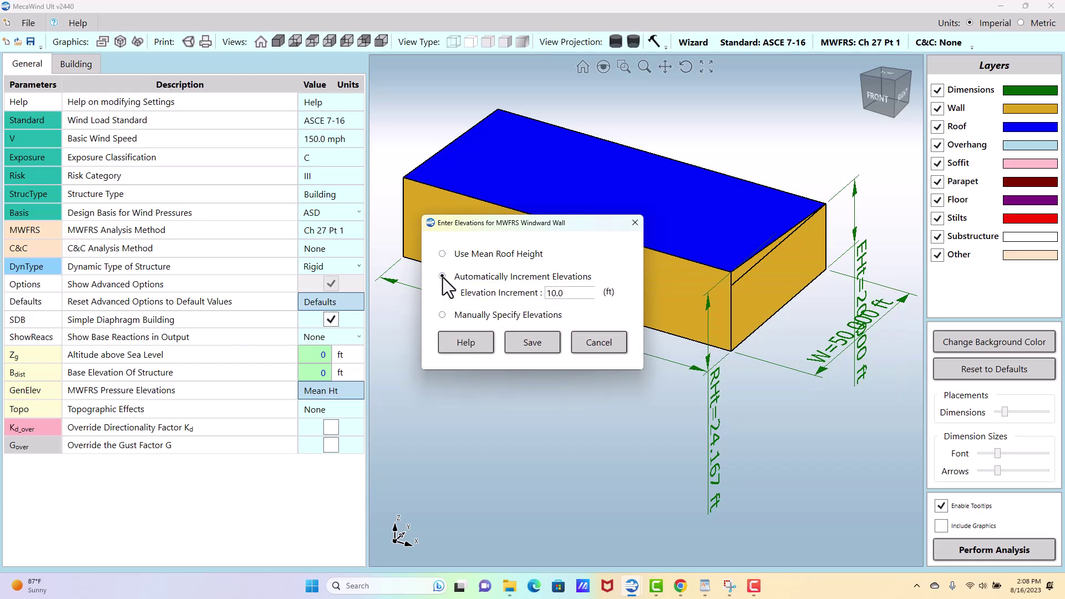
drag(563, 295, 546, 300)
- Try manually specified elevations (15, 17.75), then revert to Use Mean Roof Height and save
click(442, 315)
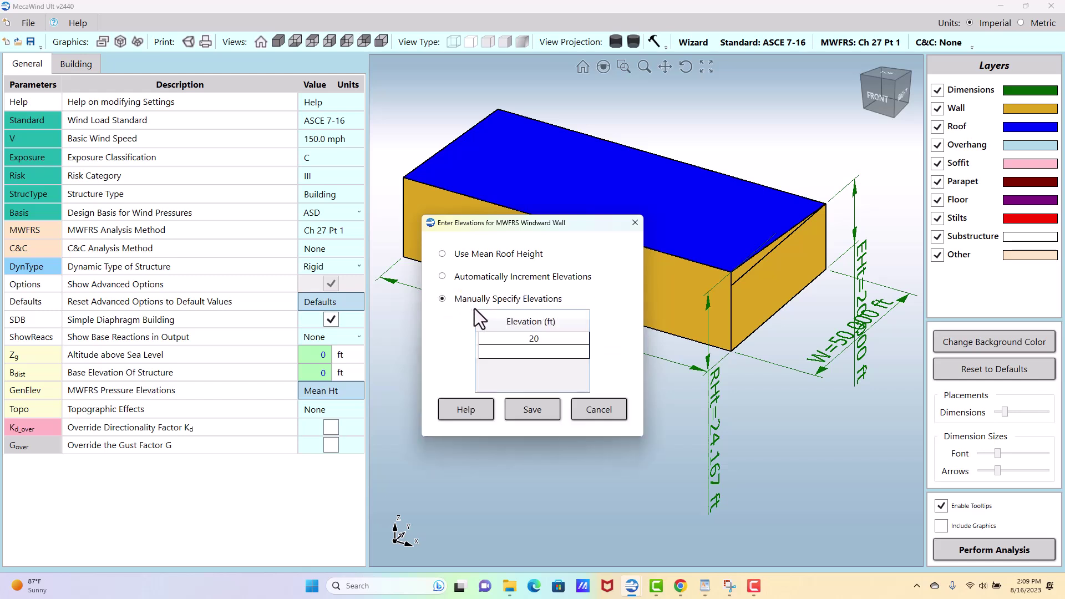
click(536, 349)
click(534, 350)
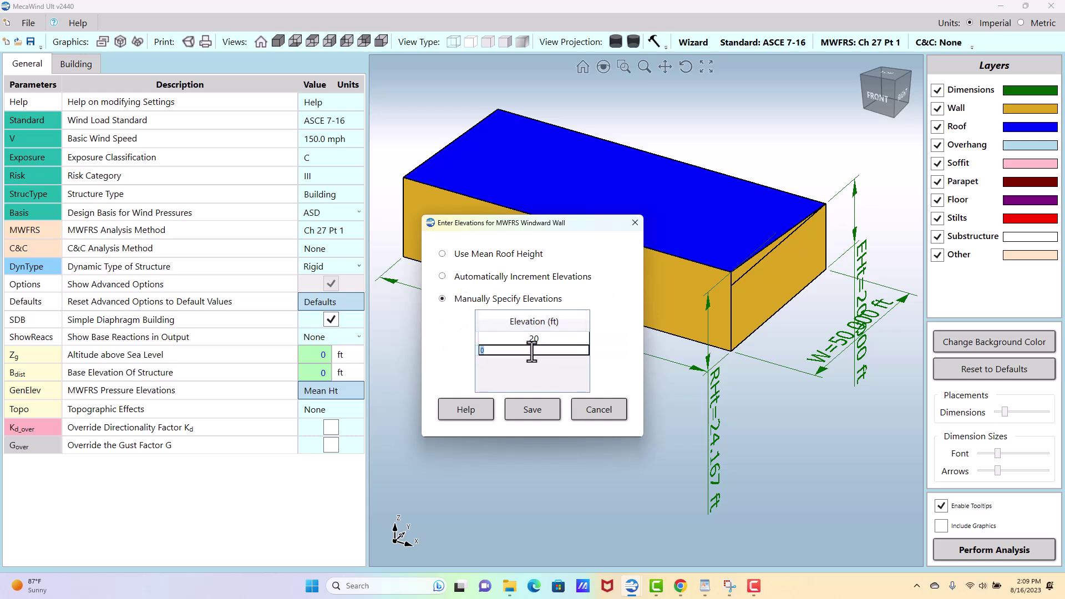
text(15)
drag(494, 351, 475, 352)
click(540, 338)
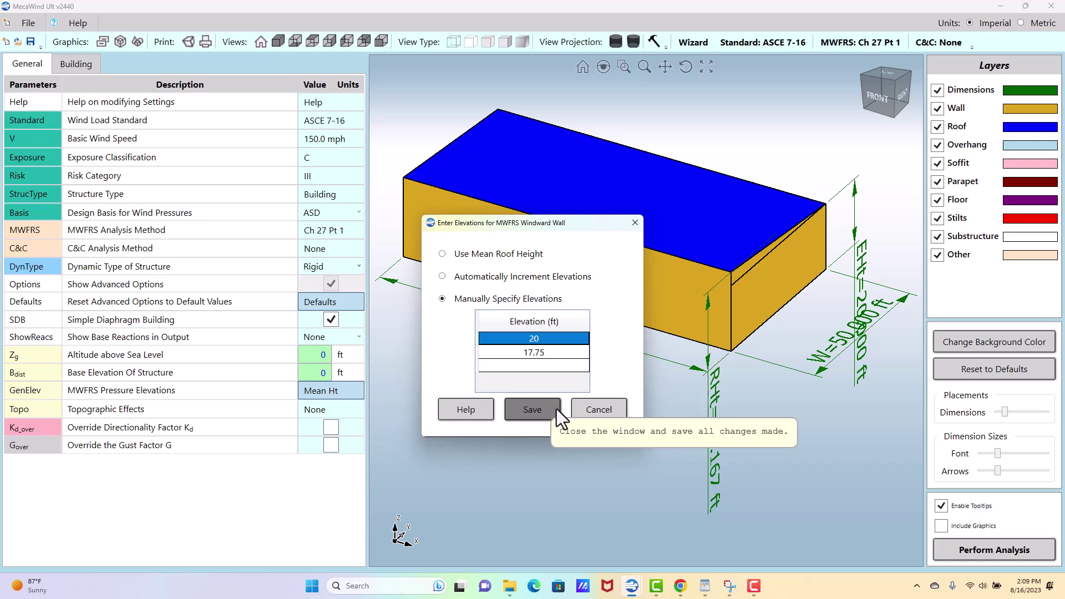
click(501, 254)
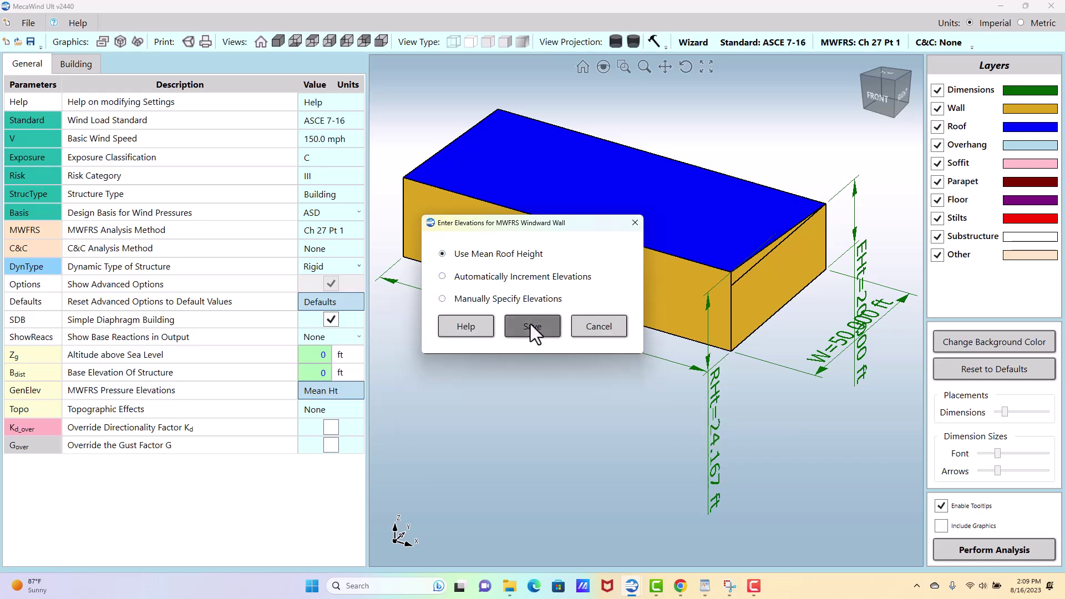
click(540, 328)
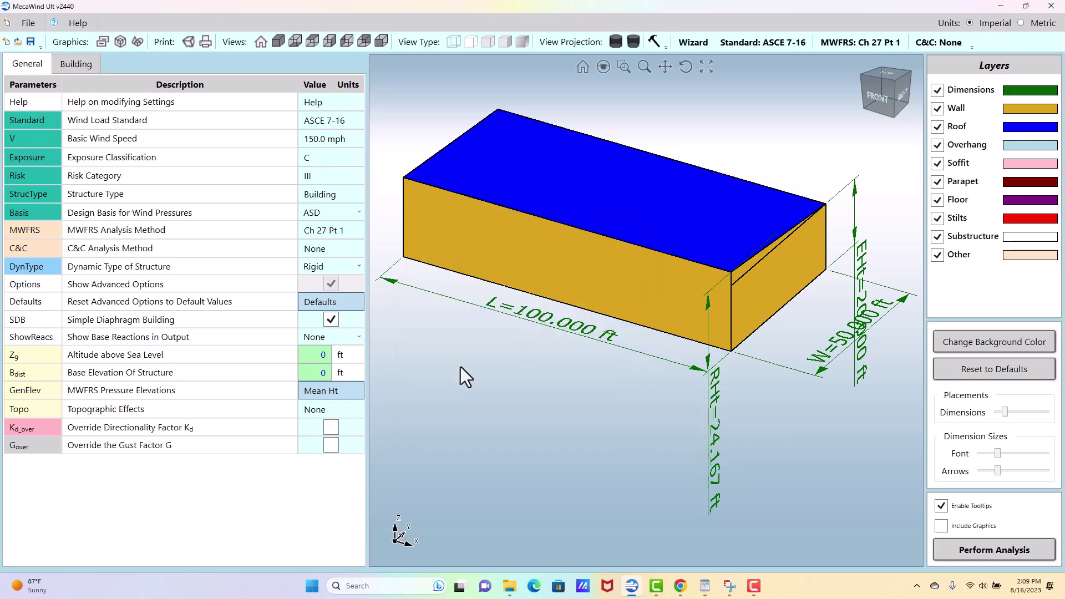
click(324, 410)
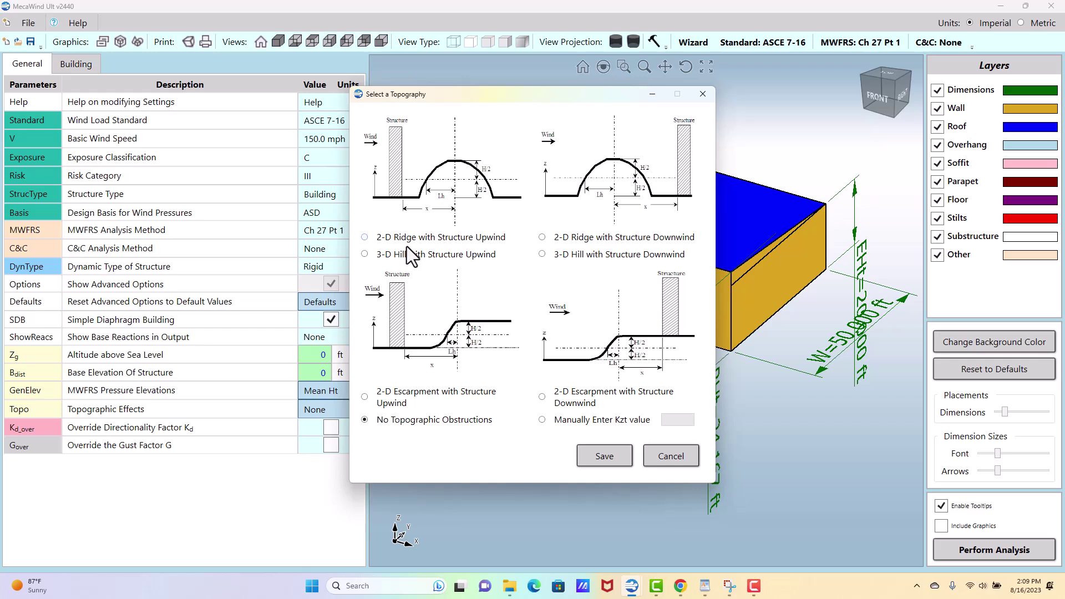
click(541, 420)
click(365, 420)
click(542, 237)
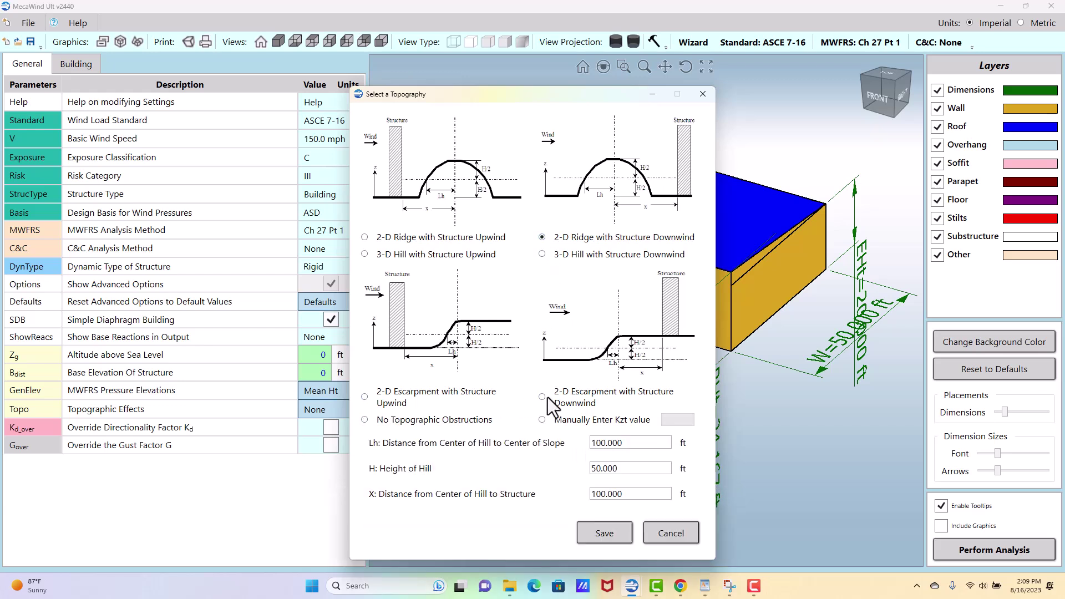
drag(627, 444, 588, 449)
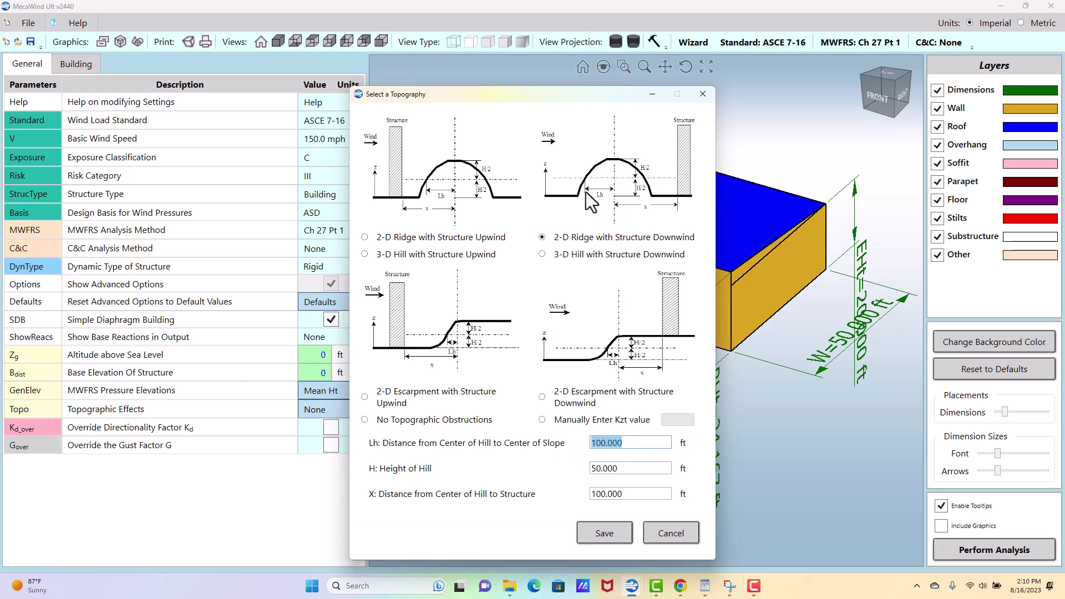
click(365, 420)
click(598, 457)
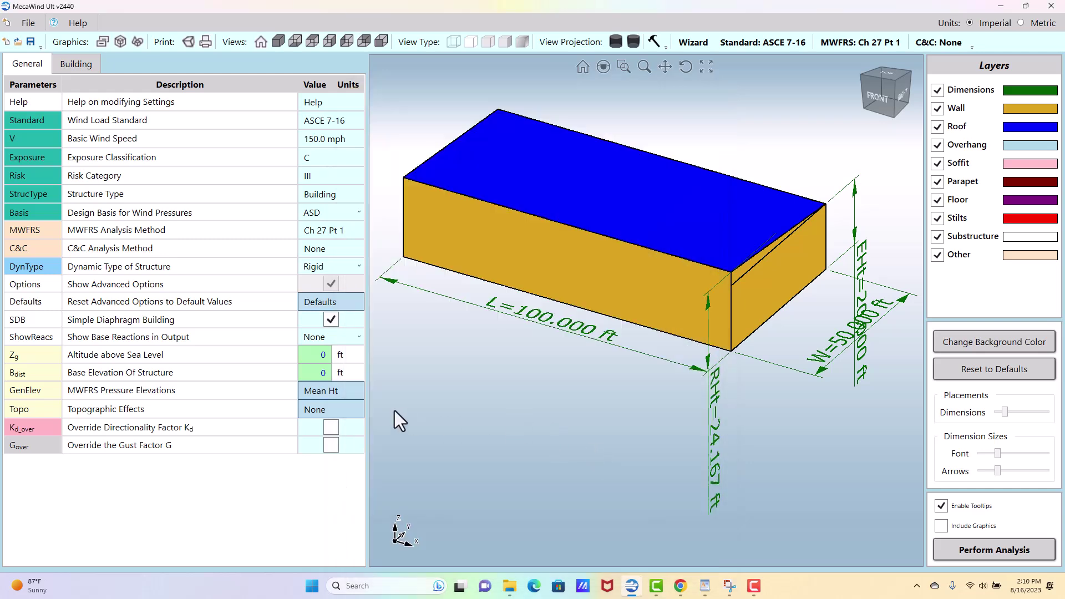
click(331, 427)
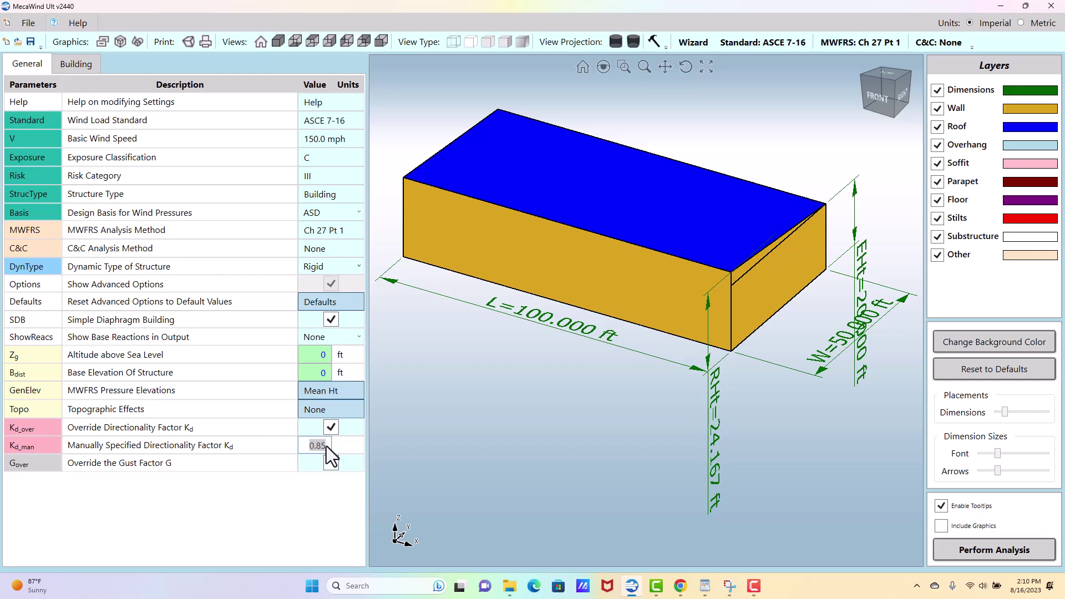
click(331, 425)
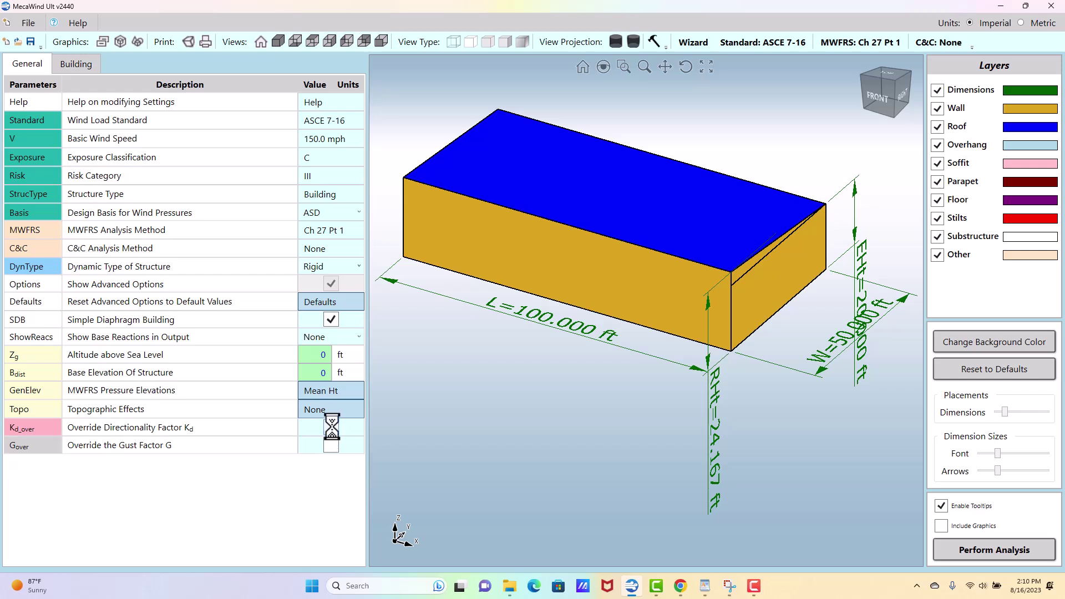
click(332, 427)
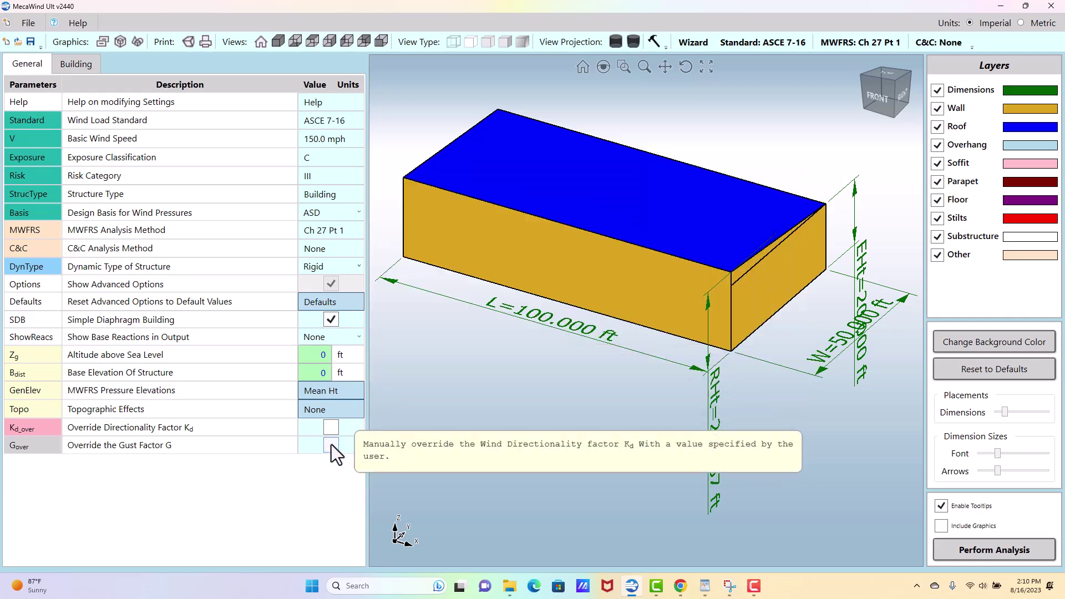
click(331, 445)
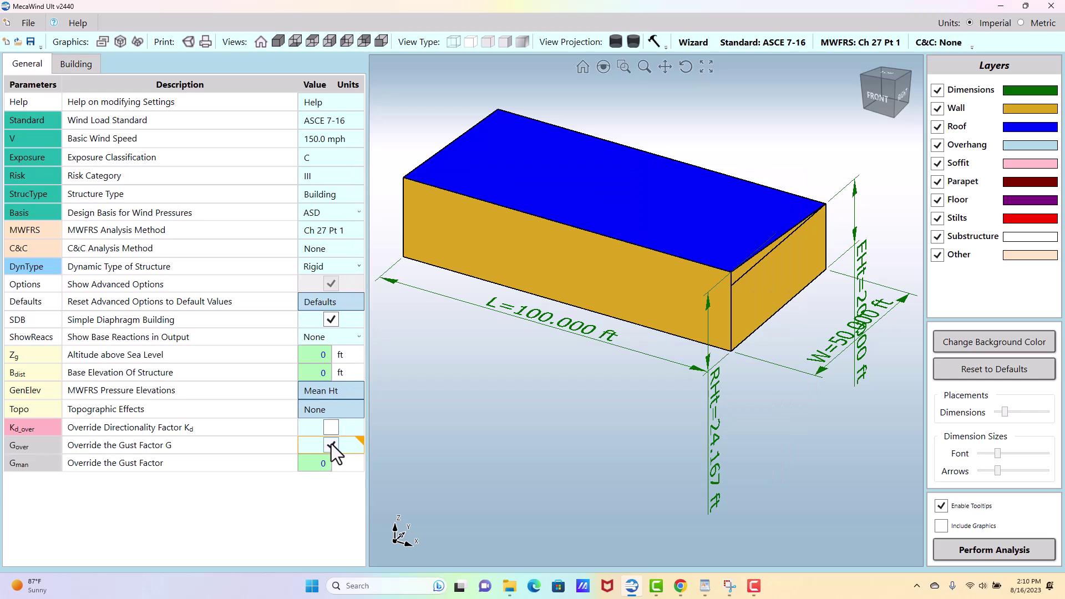
click(331, 444)
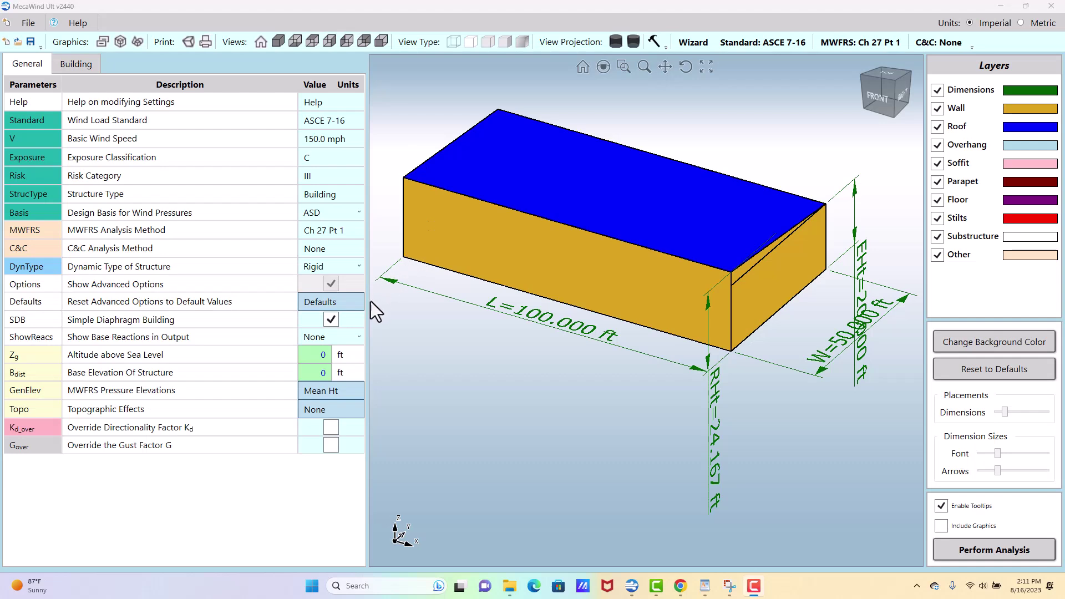
- Redisplay the advanced options, reset them to defaults so Simple Diaphragm Building turns off, then hide them
click(332, 284)
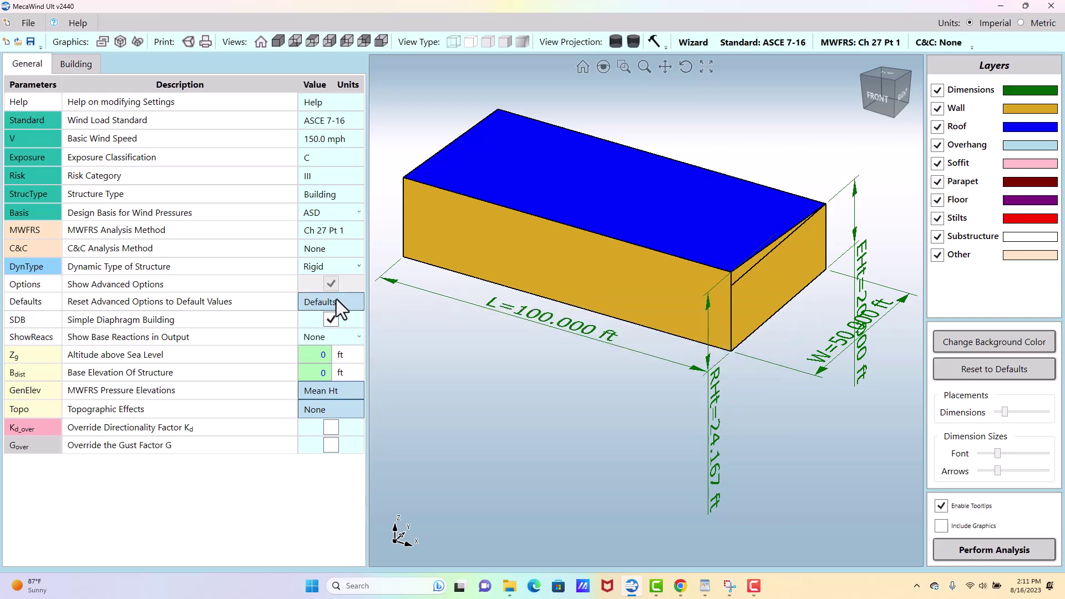
click(336, 301)
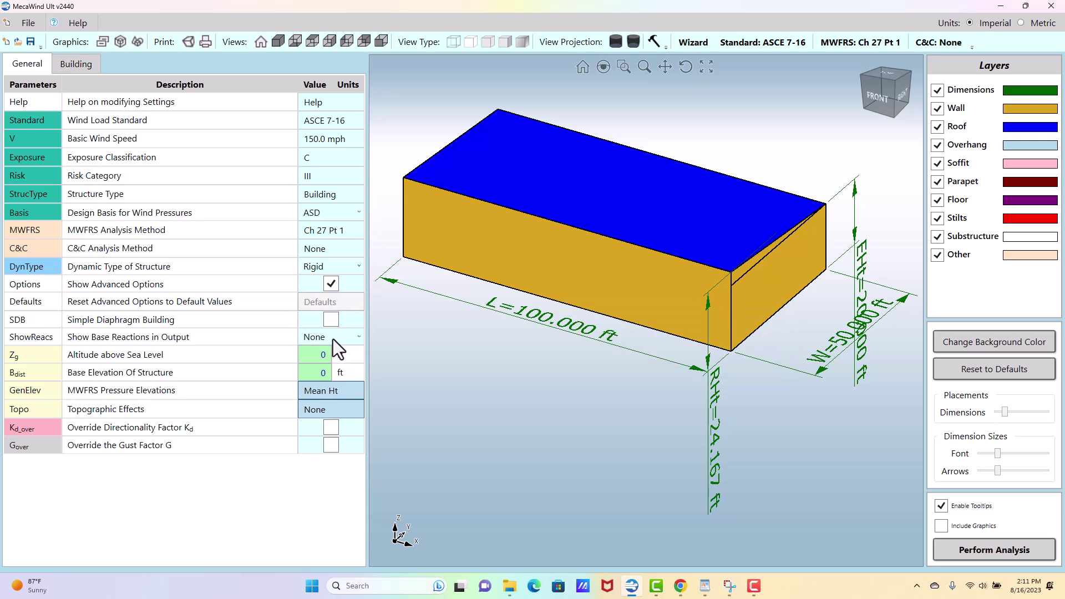
click(331, 284)
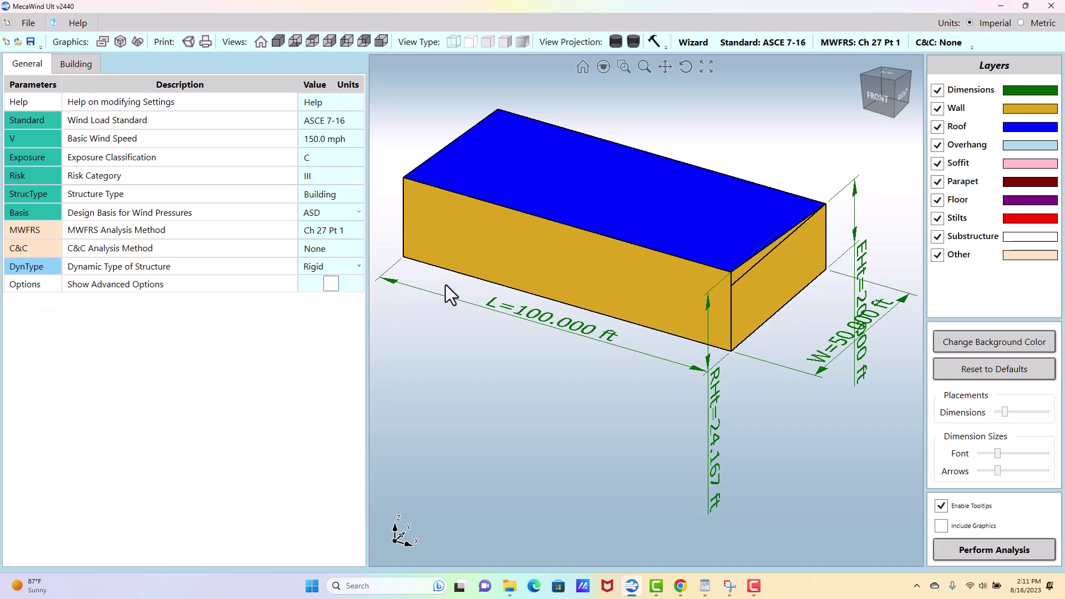